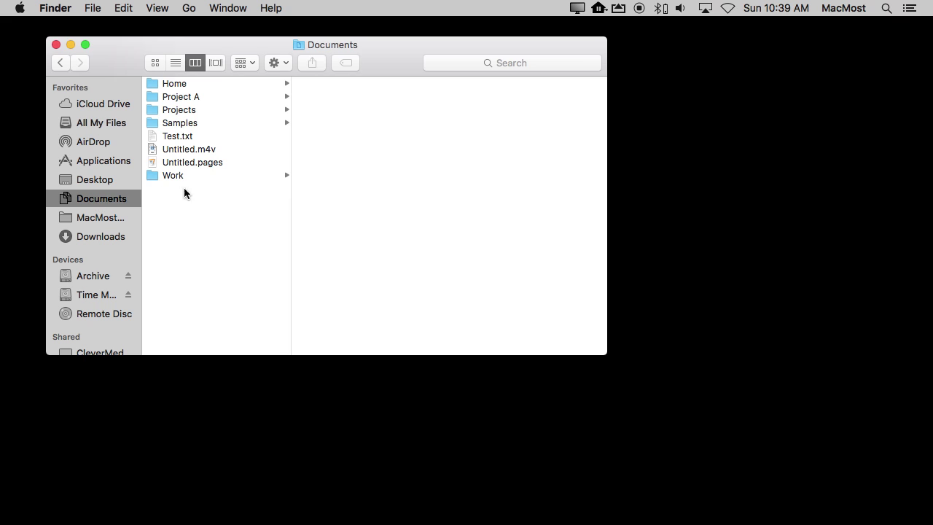
Select the Project A folder in the Documents column view
left_click(182, 97)
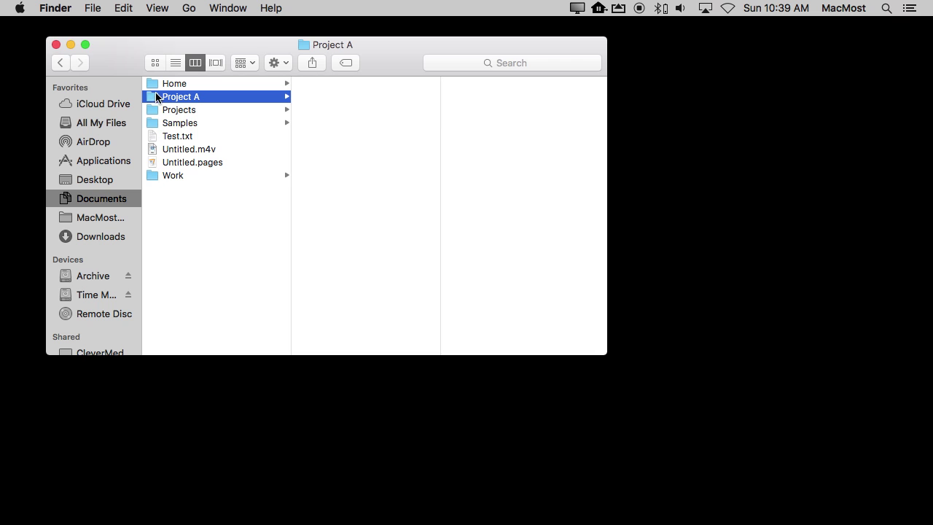
Open the Get Info window for Project A and copy its folder icon
left_click(93, 8)
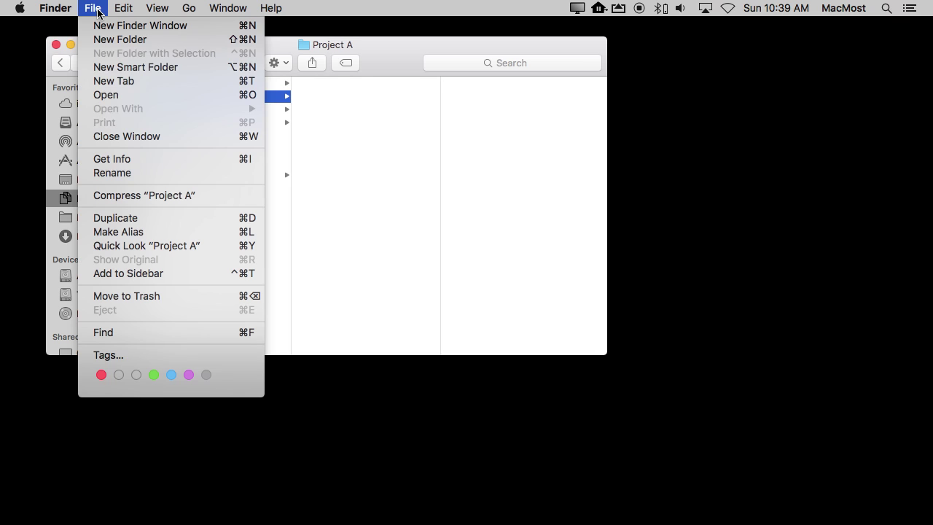
left_click(114, 158)
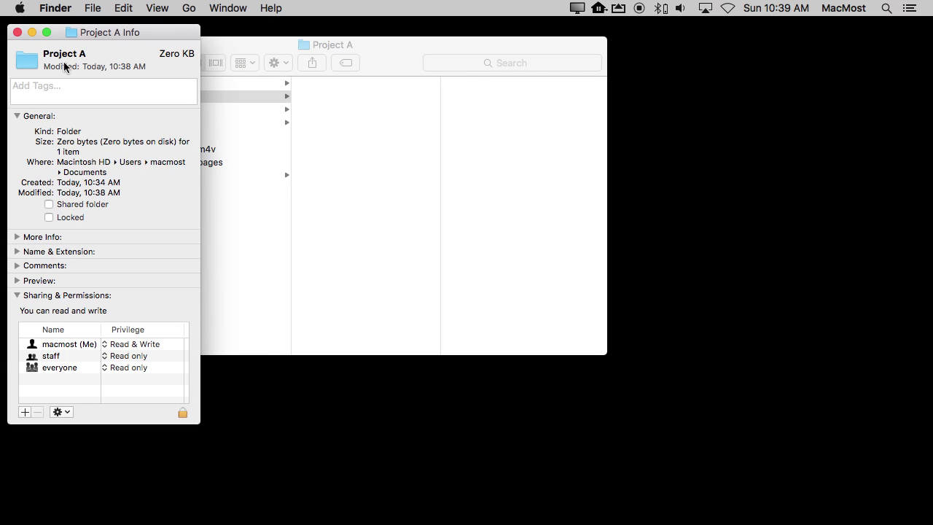
left_click(27, 67)
left_click(120, 8)
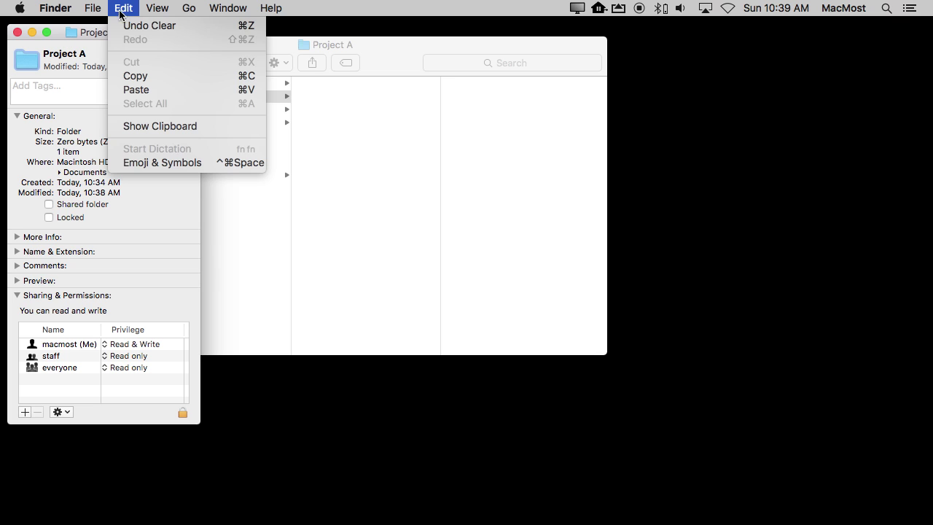
left_click(133, 76)
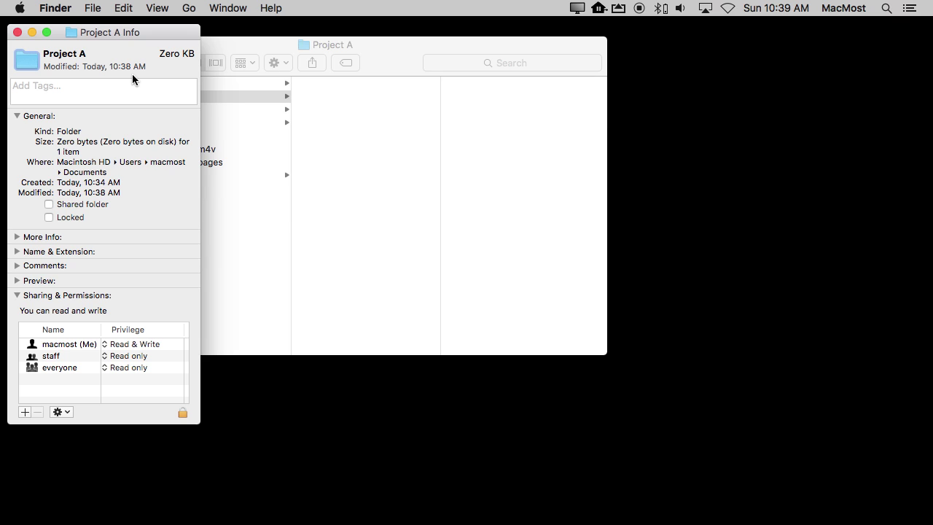
Launch Preview from Spotlight and create a new document from the copied folder icon
key("super+space")
type("p")
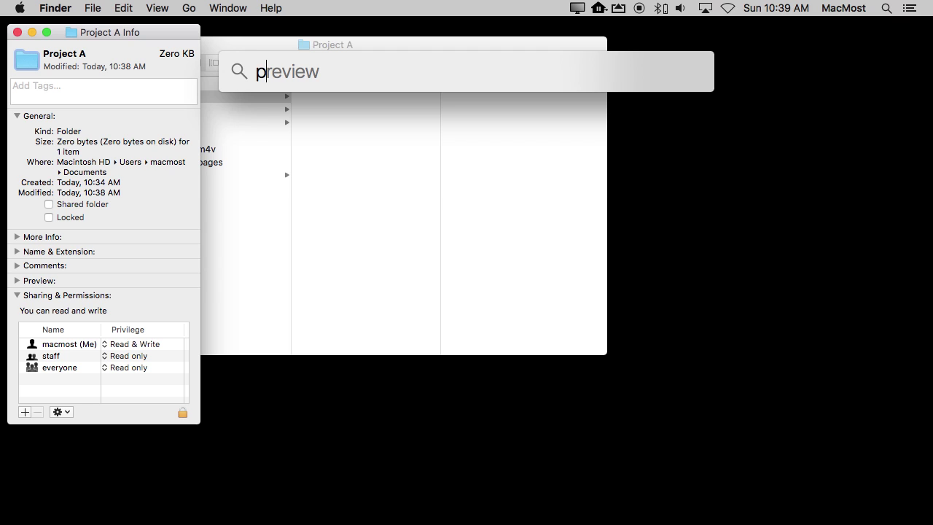
key("Return")
left_click(104, 7)
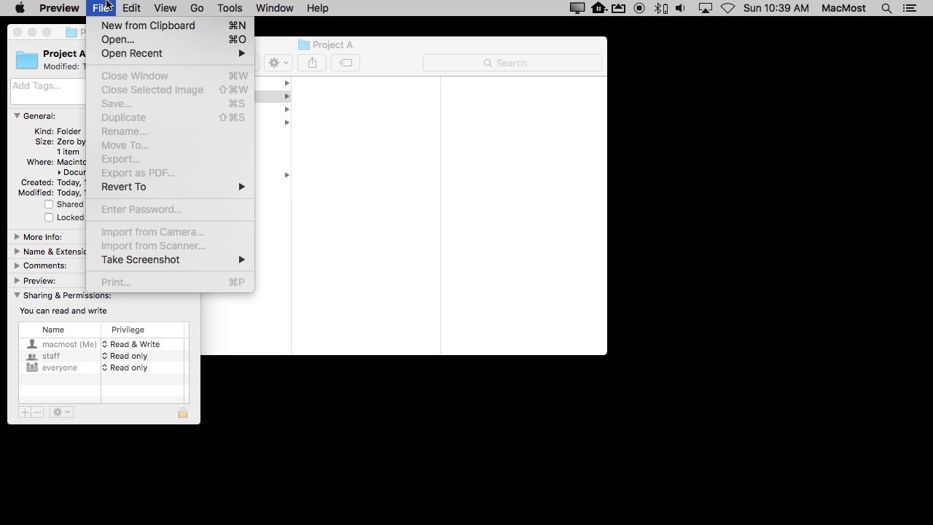
left_click(114, 26)
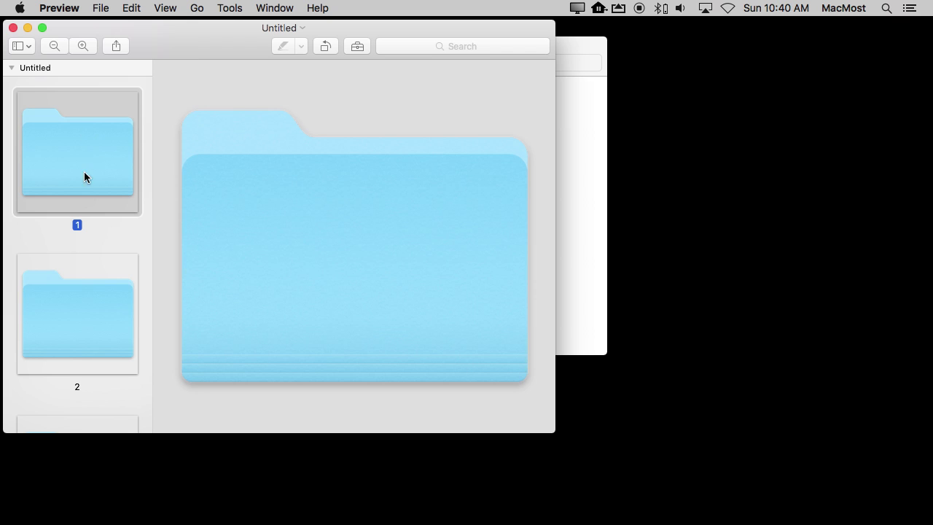
scroll(82, 350, "down", 10)
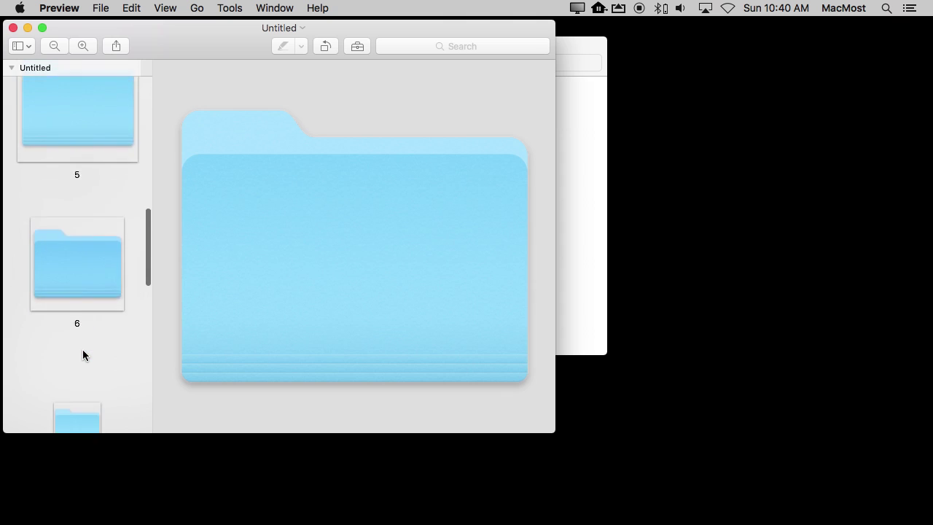
scroll(82, 355, "up", 15)
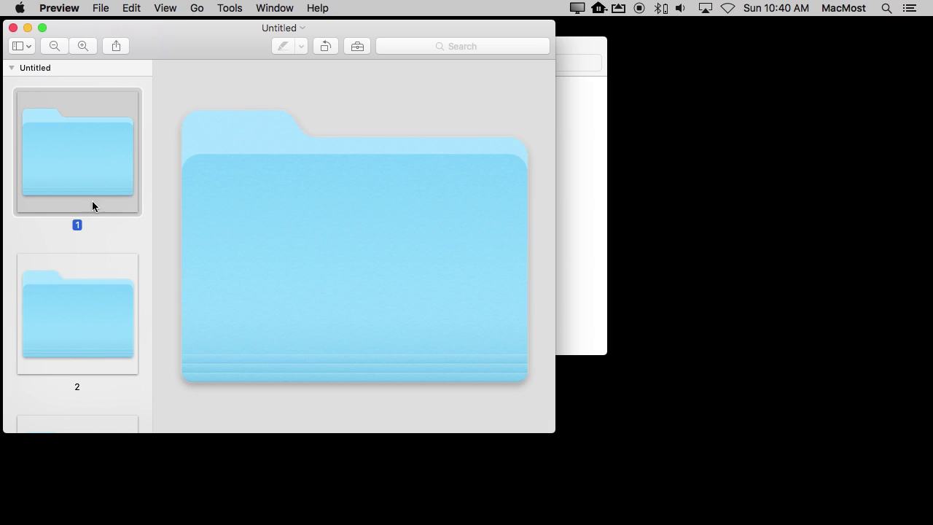
scroll(94, 324, "down", 8)
scroll(94, 325, "up", 5)
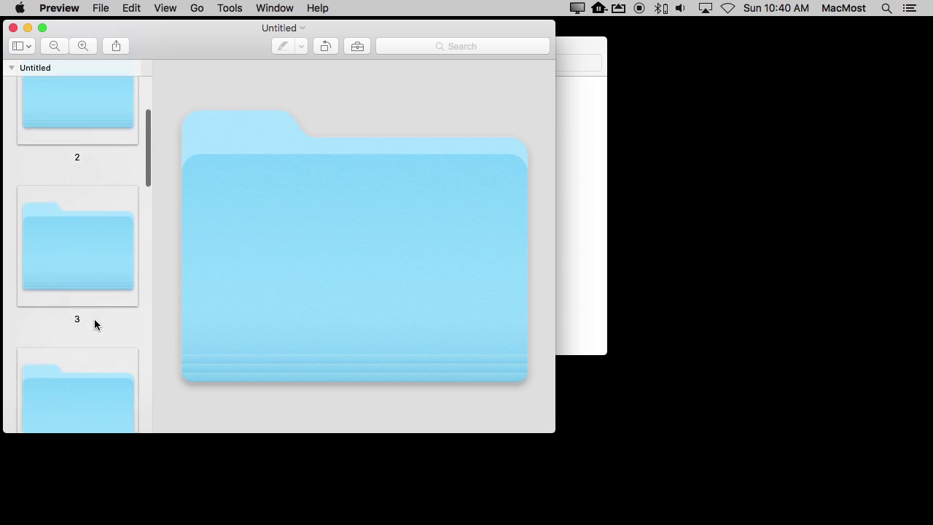
scroll(94, 318, "up", 5)
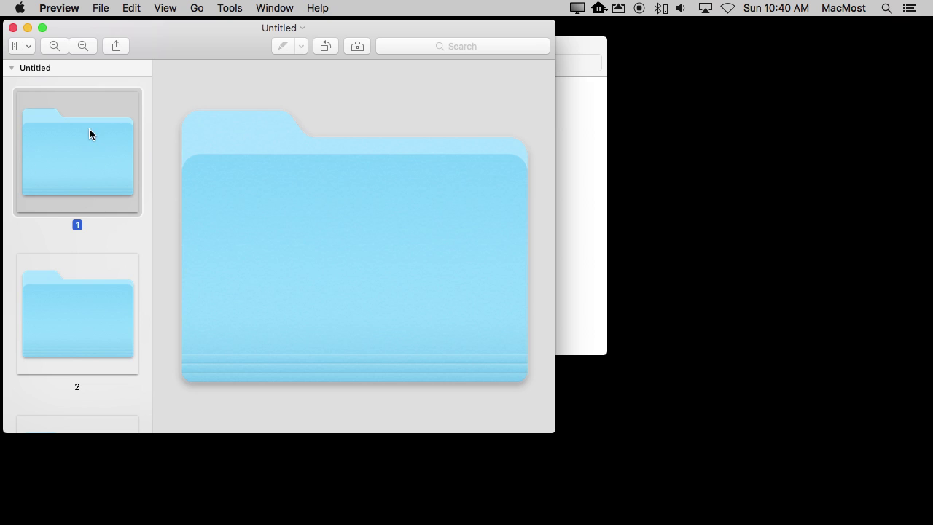
Copy the first folder image into a new Untitled 2 document and move its window right
left_click(130, 8)
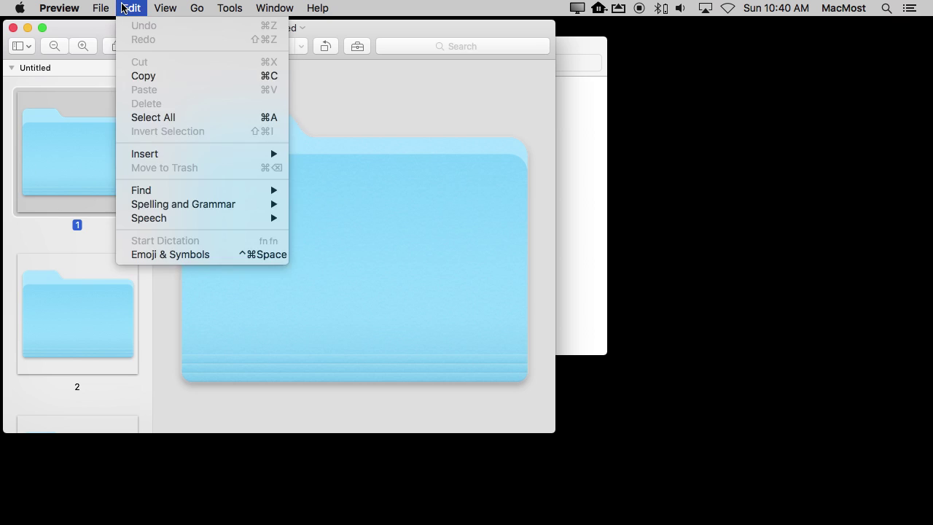
left_click(146, 78)
left_click(101, 8)
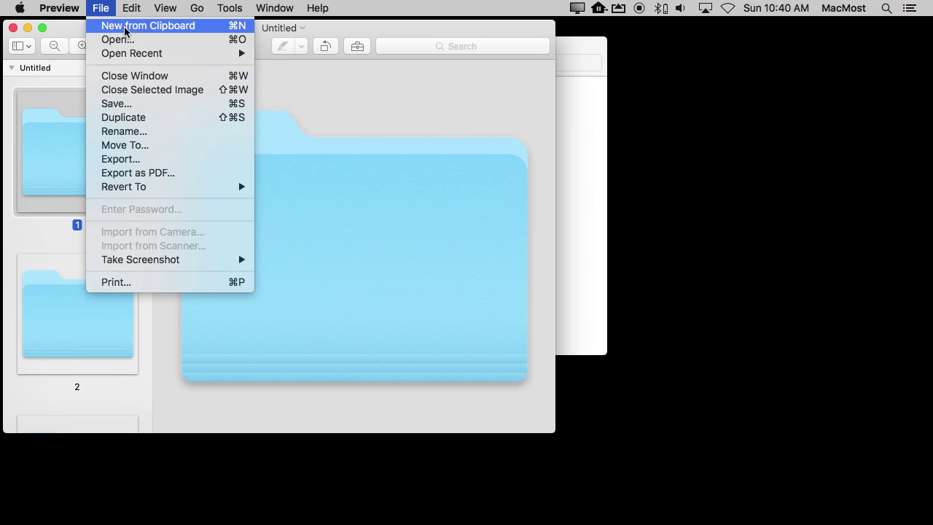
left_click(124, 26)
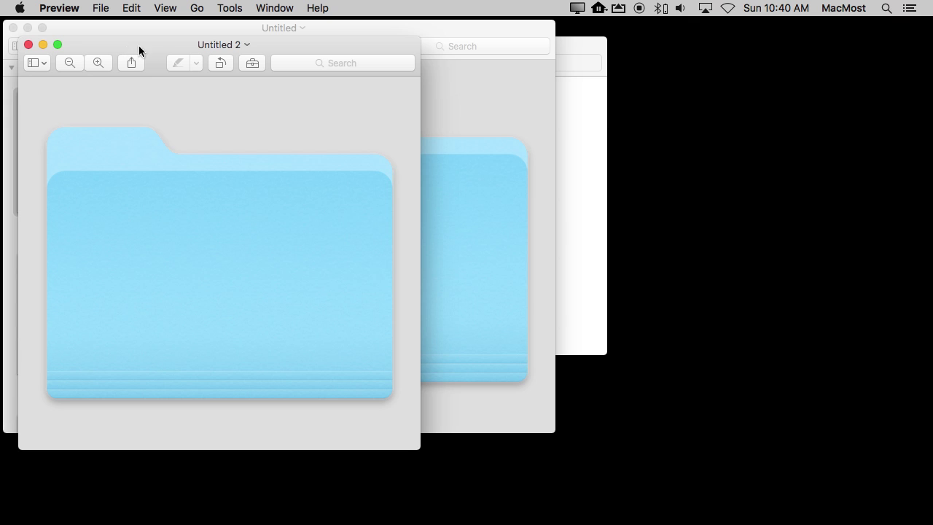
left_click_drag(123, 55, 548, 46)
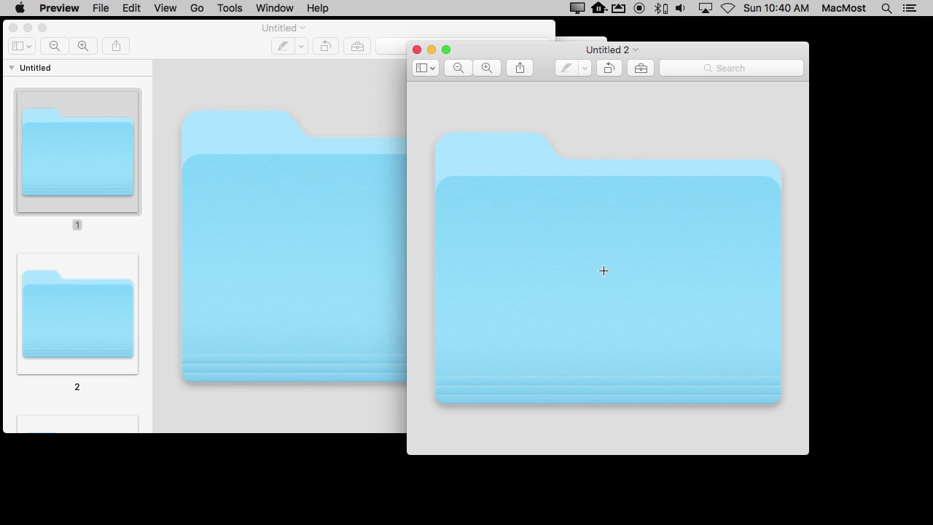
Add a markup text box on the folder image containing the letter A
left_click(641, 69)
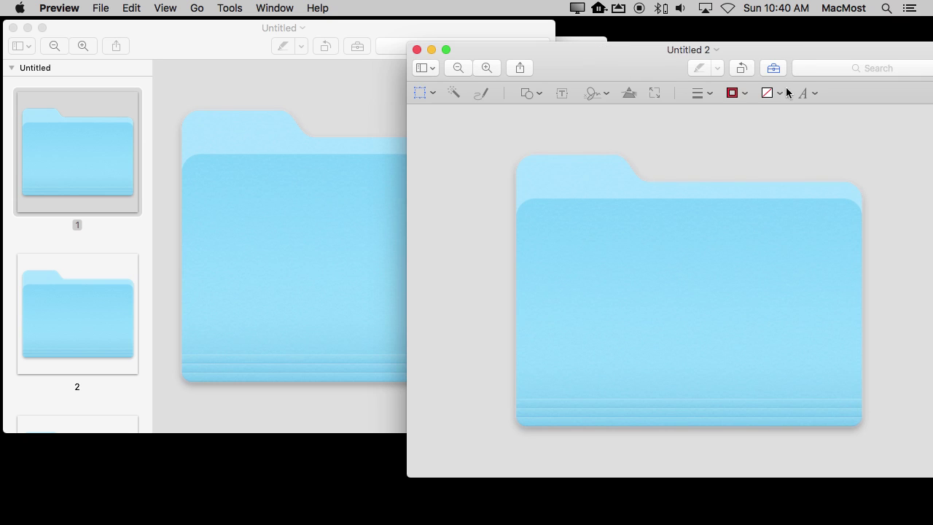
left_click(562, 93)
key("BackSpace")
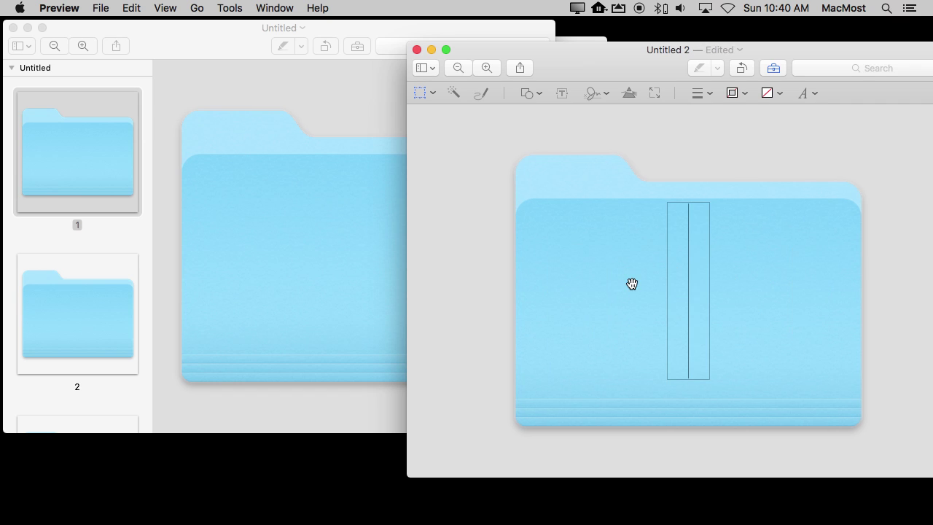
type("A")
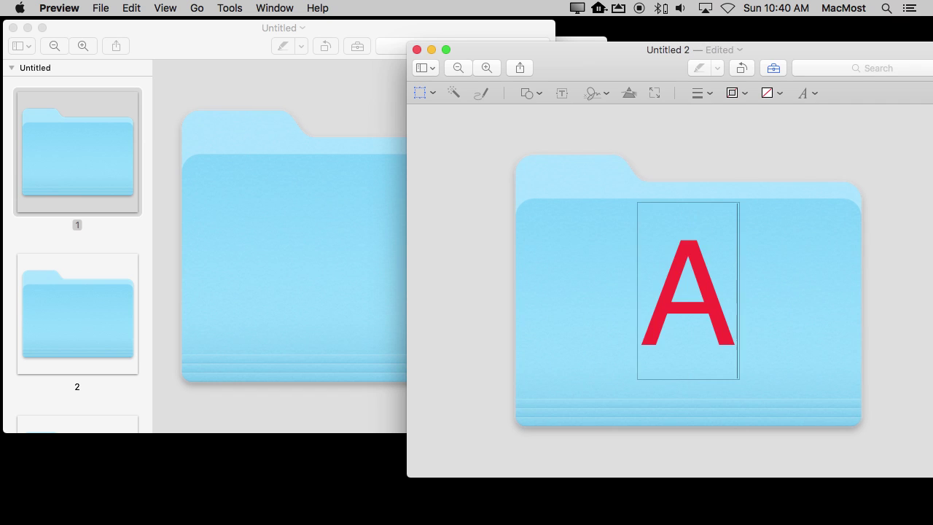
Set the letter A to 400 pt and centre it on the folder
left_click(803, 92)
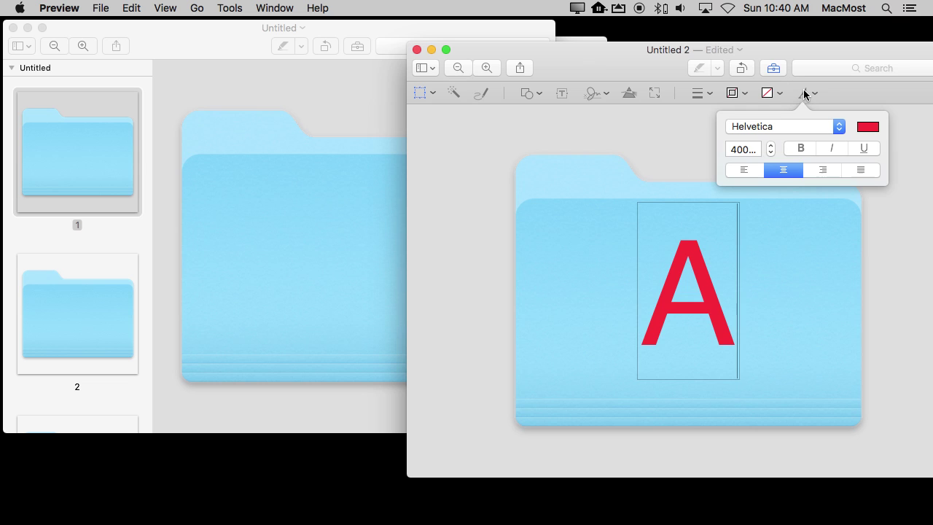
left_click(770, 152)
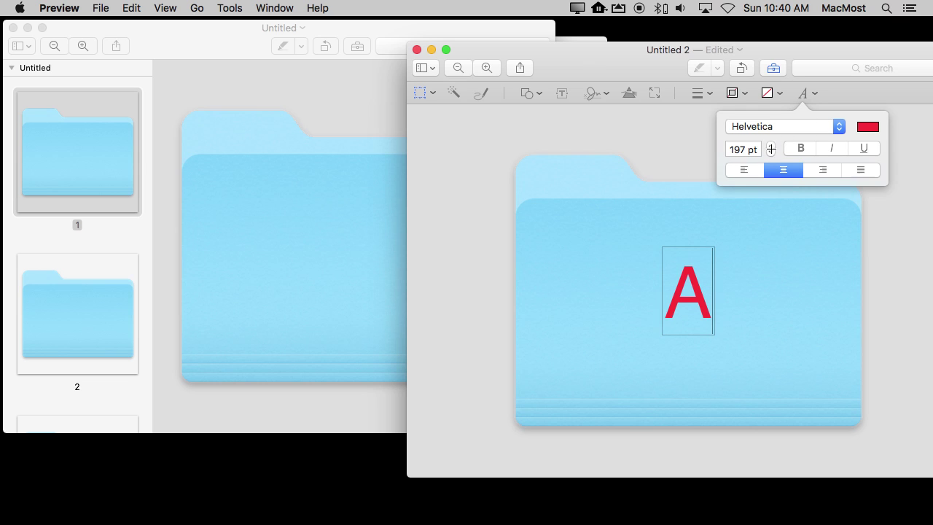
triple_click(754, 147)
type("400")
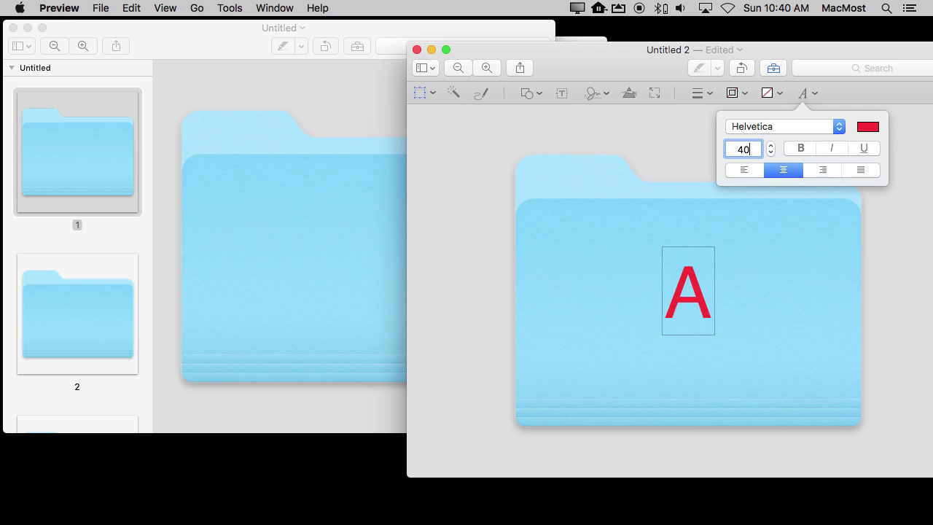
key("Return")
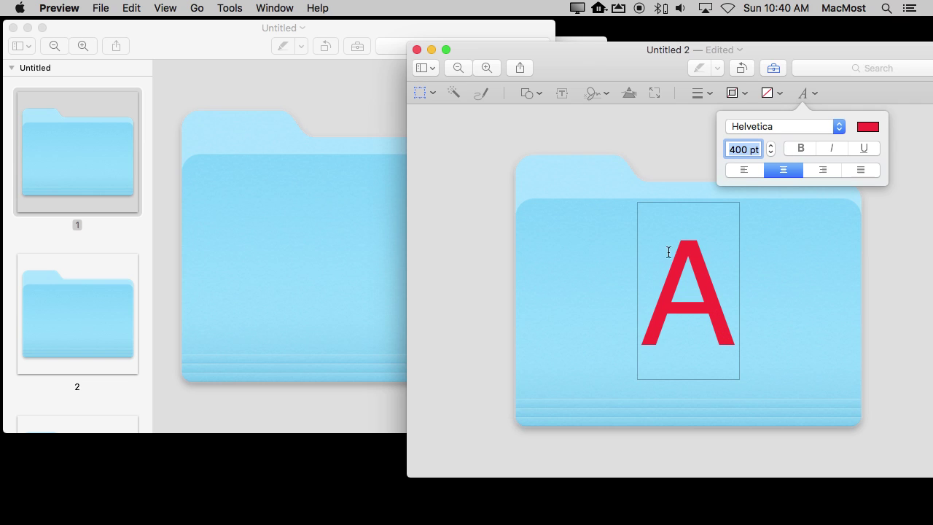
left_click(642, 129)
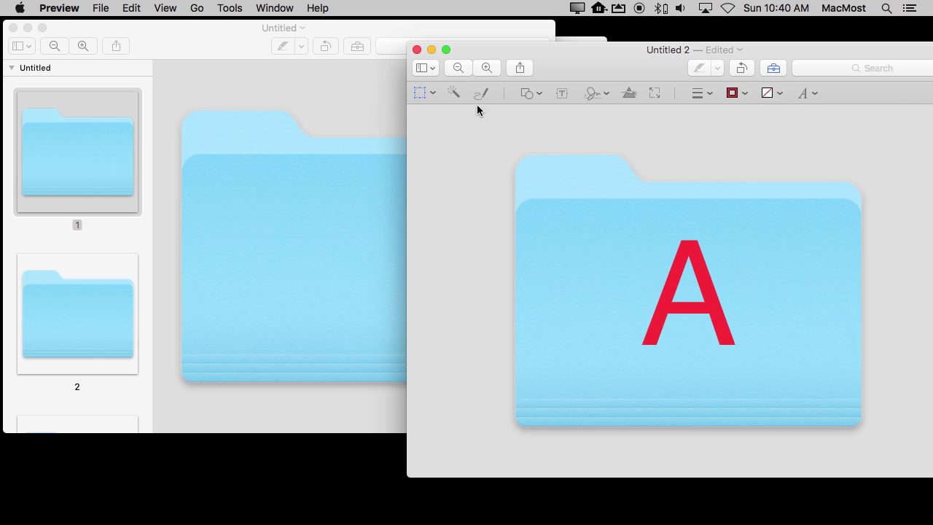
mouse_move(682, 257)
left_mouse_down()
mouse_move(637, 258)
mouse_move(686, 265)
left_mouse_up()
Select and copy the whole lettered folder image, then hide Preview
left_click(481, 261)
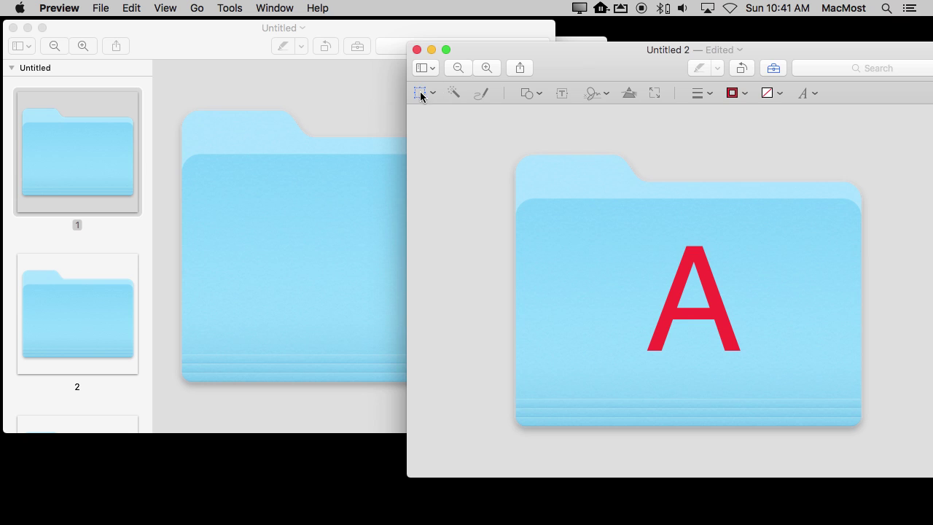
key("super+a")
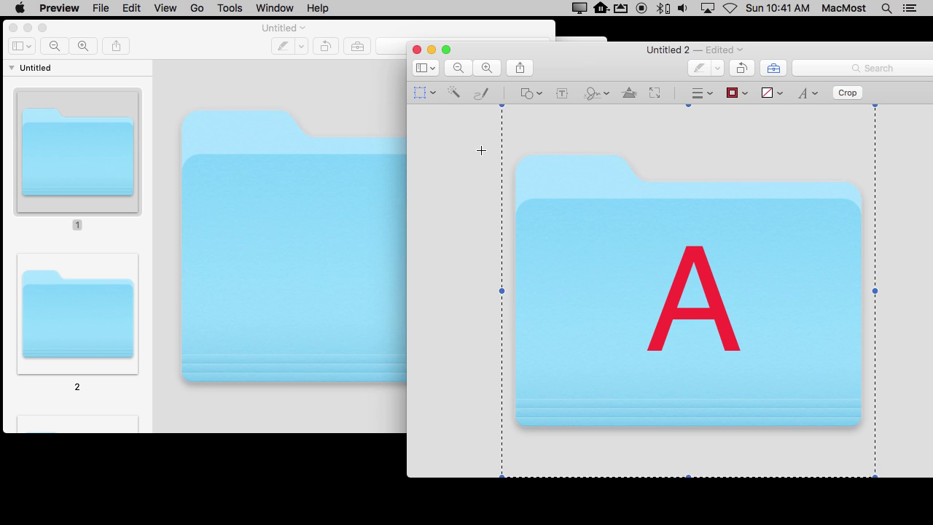
left_click(128, 9)
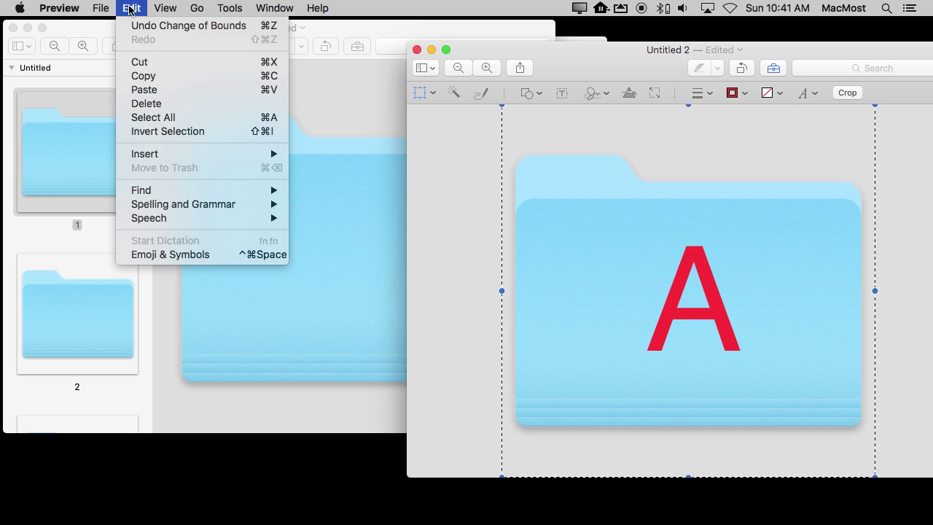
left_click(152, 77)
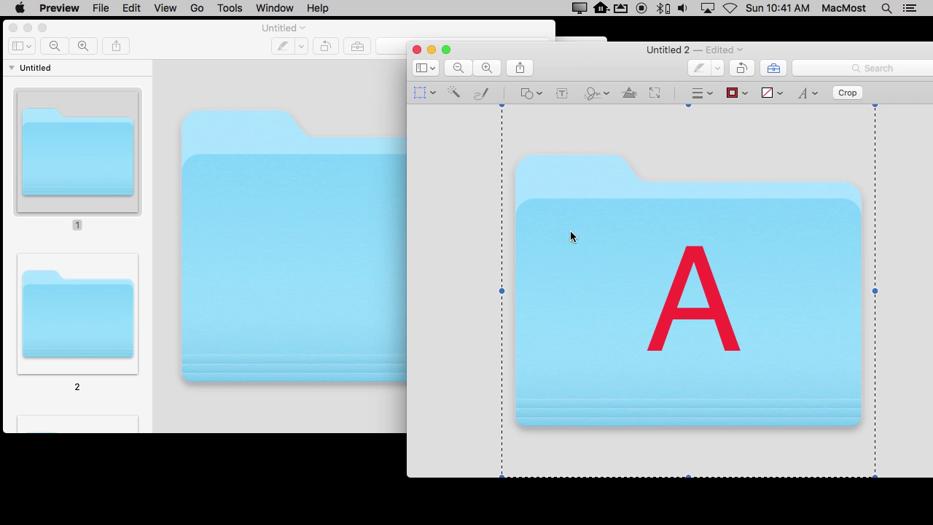
left_click(59, 8)
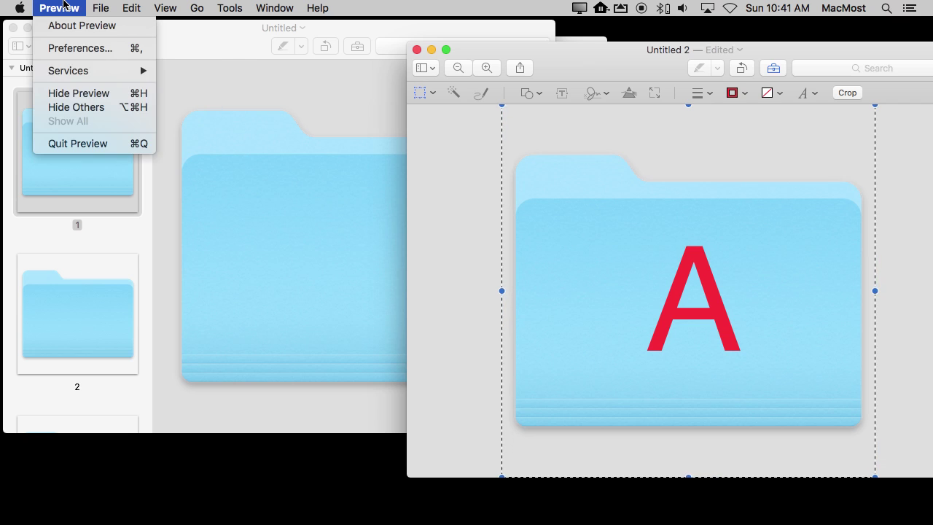
left_click(85, 96)
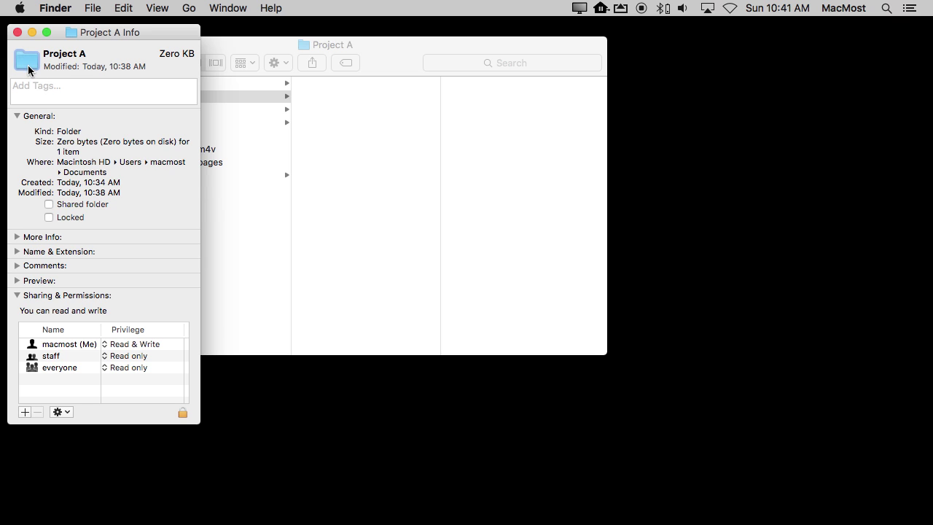
Paste the lettered image as Project A's icon, remove and re-paste it to compare
left_click(123, 6)
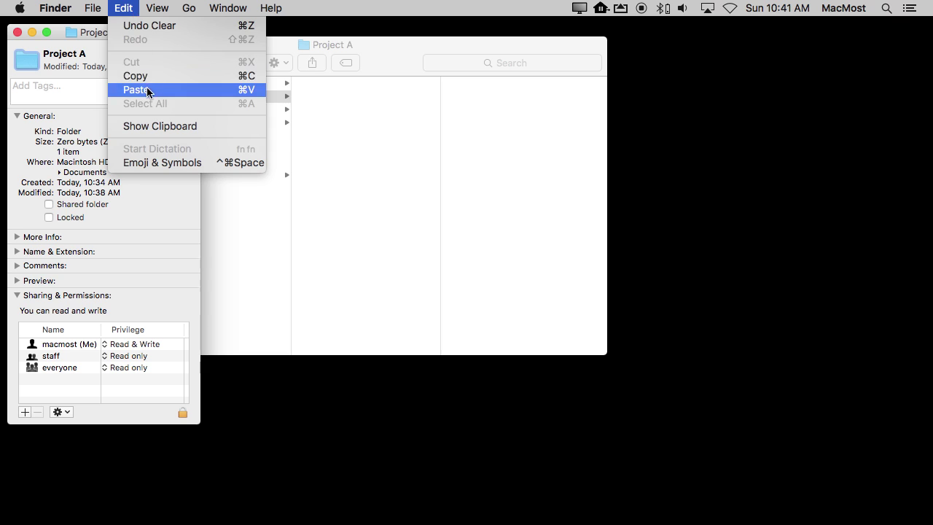
left_click(147, 89)
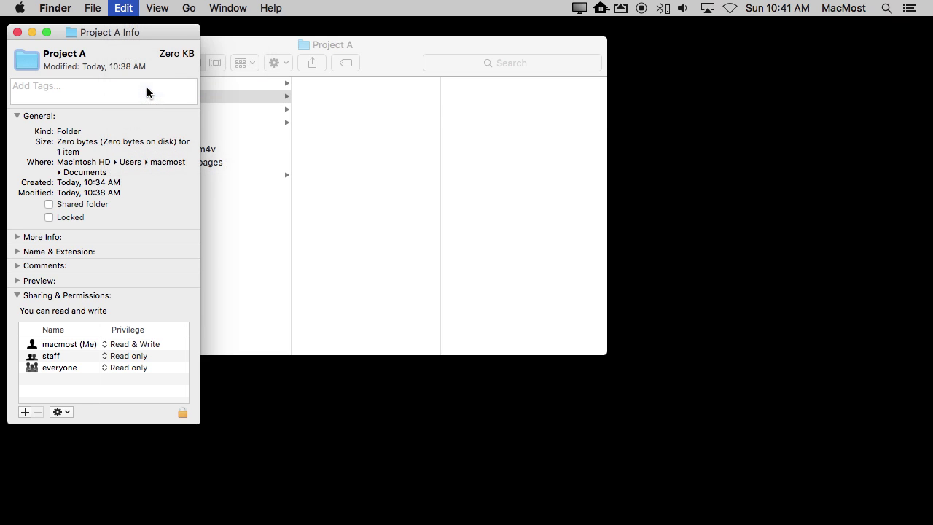
left_click(25, 62)
key("Delete")
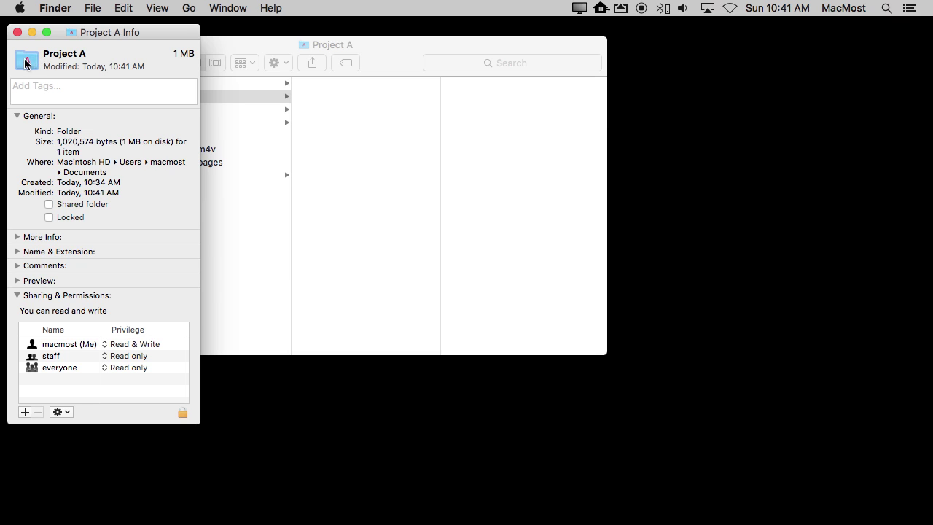
key("cmd+v")
left_click(267, 41)
left_click_drag(267, 41, 453, 47)
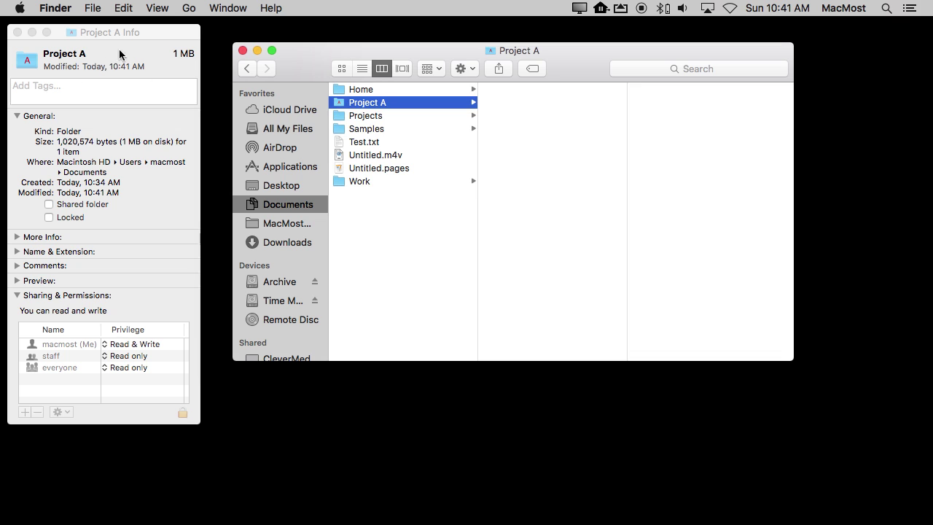
In Adjust Color, lower the white point, boost saturation and shift tint toward blue
mouse_move(566, 521)
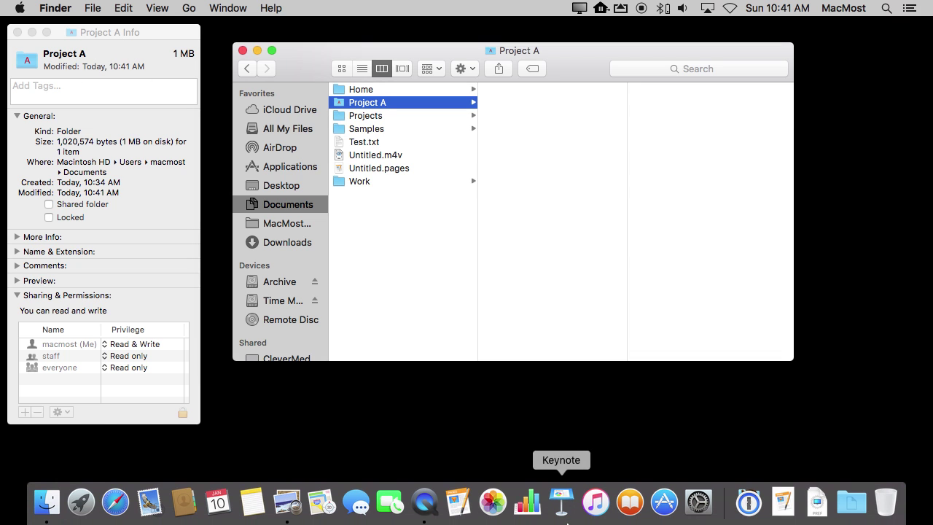
left_click(287, 503)
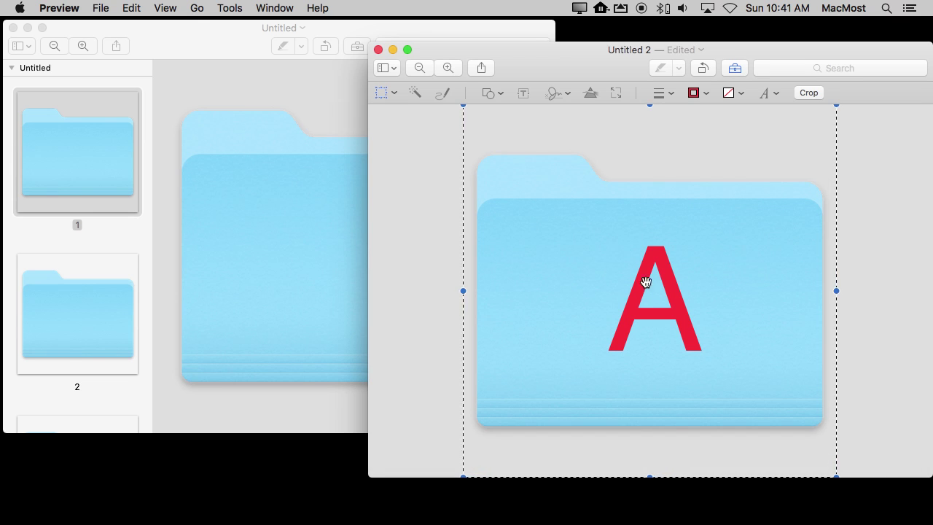
left_click(433, 189)
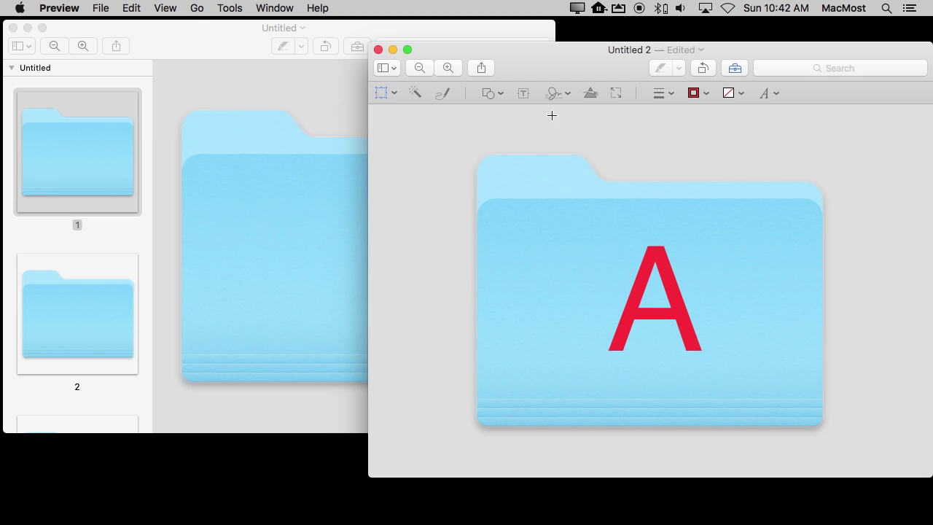
left_click(231, 8)
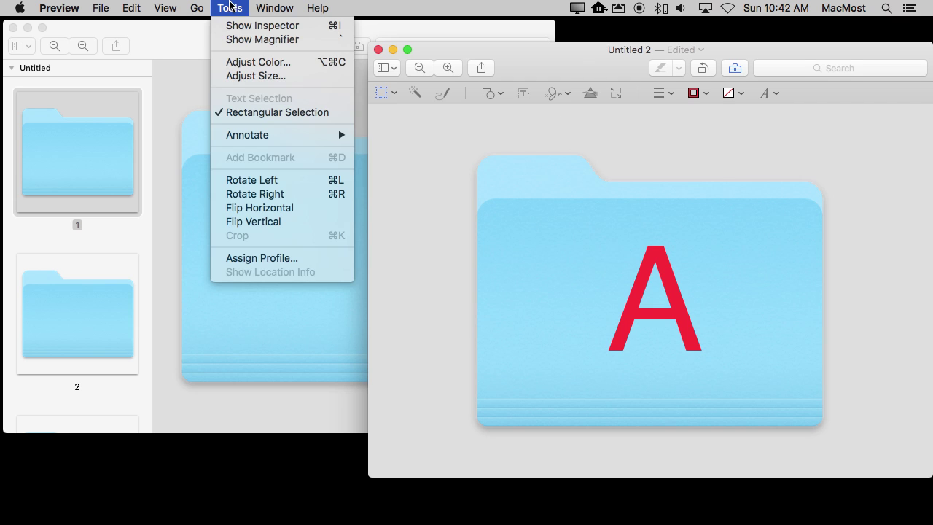
left_click(253, 64)
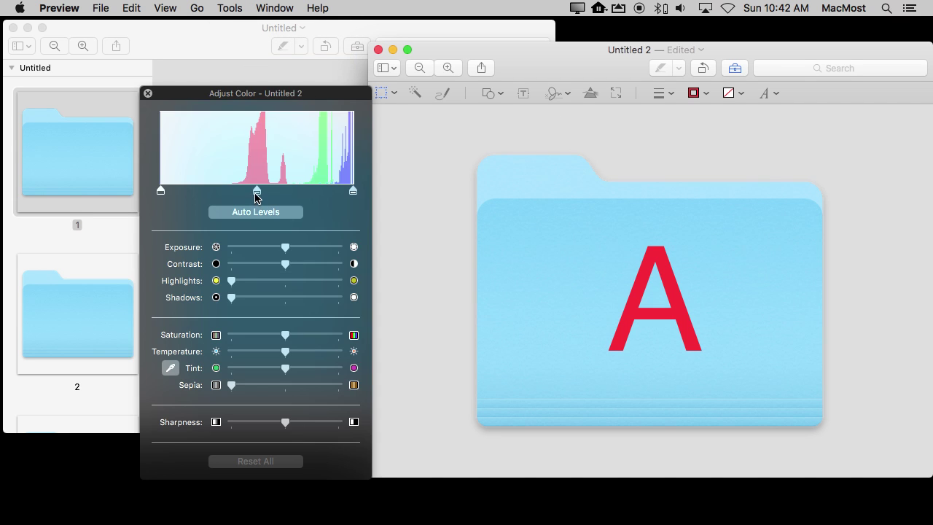
left_click_drag(352, 192, 398, 198)
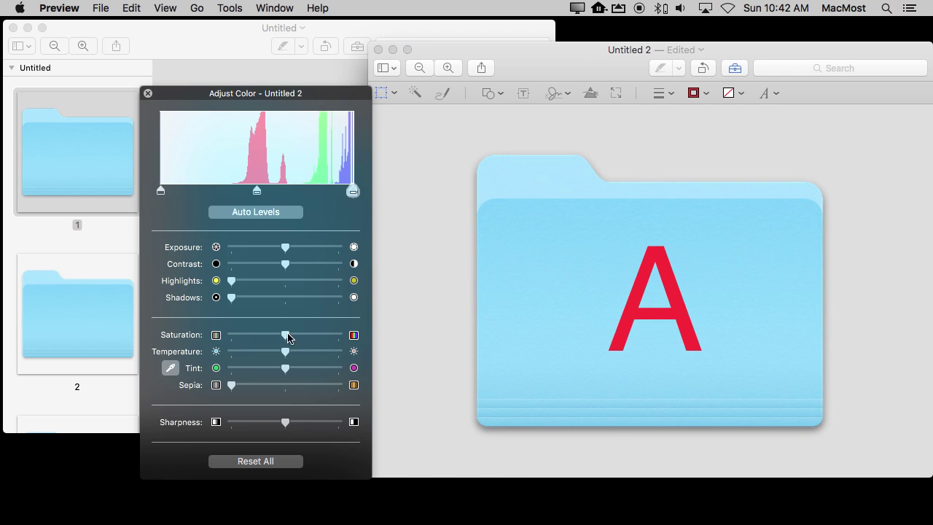
left_click_drag(289, 336, 337, 338)
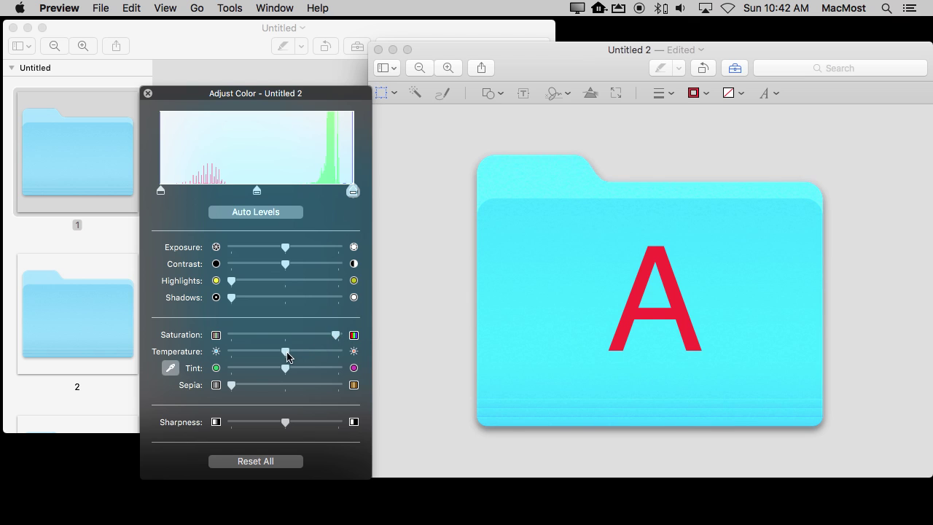
mouse_move(285, 368)
left_mouse_down()
mouse_move(323, 371)
mouse_move(193, 365)
mouse_move(293, 365)
left_mouse_up()
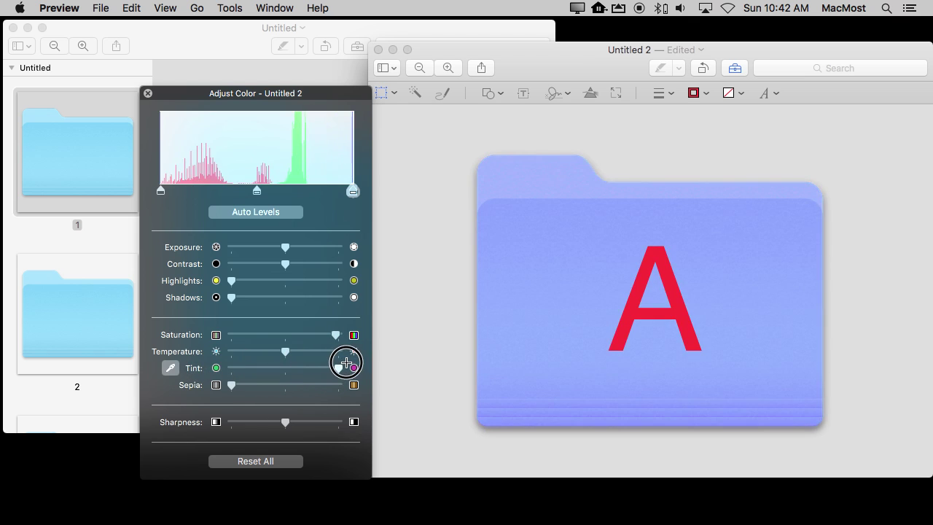
left_click(346, 362)
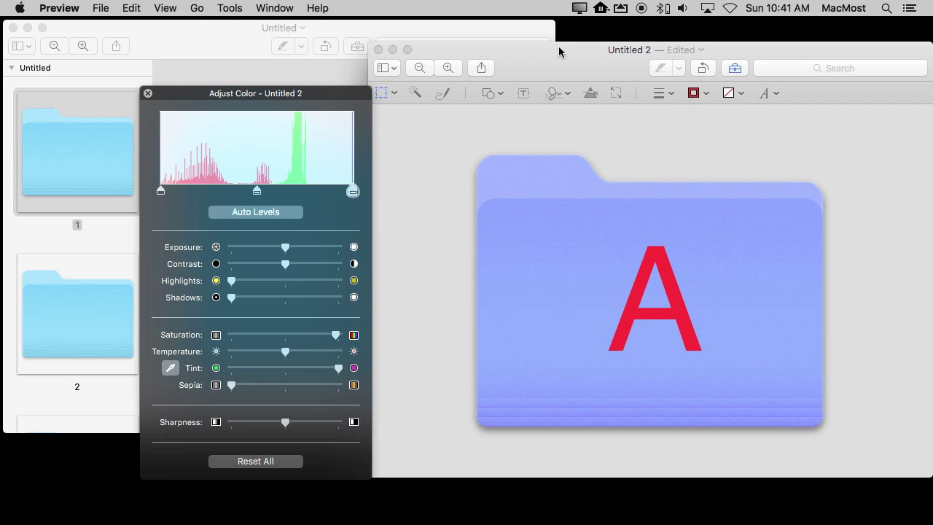
left_click(147, 93)
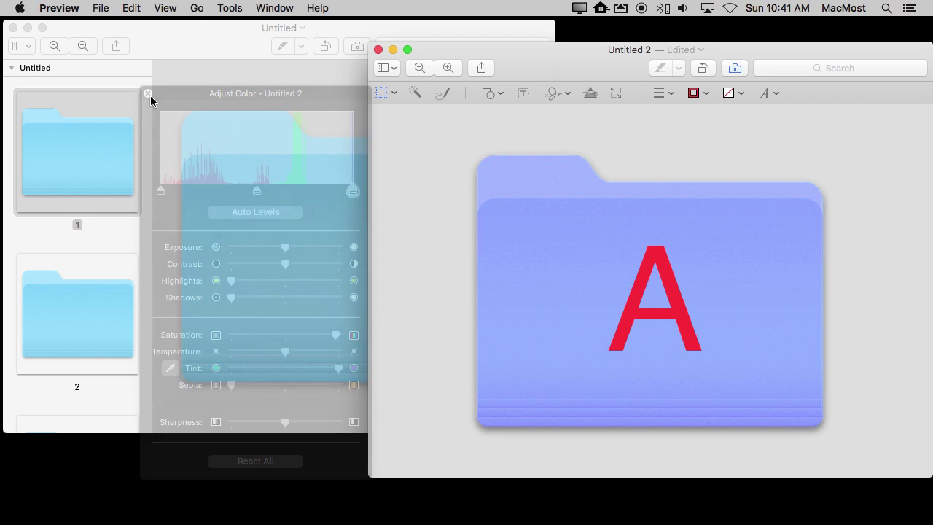
Replace the red letter A with B and select the whole image
left_click(659, 259)
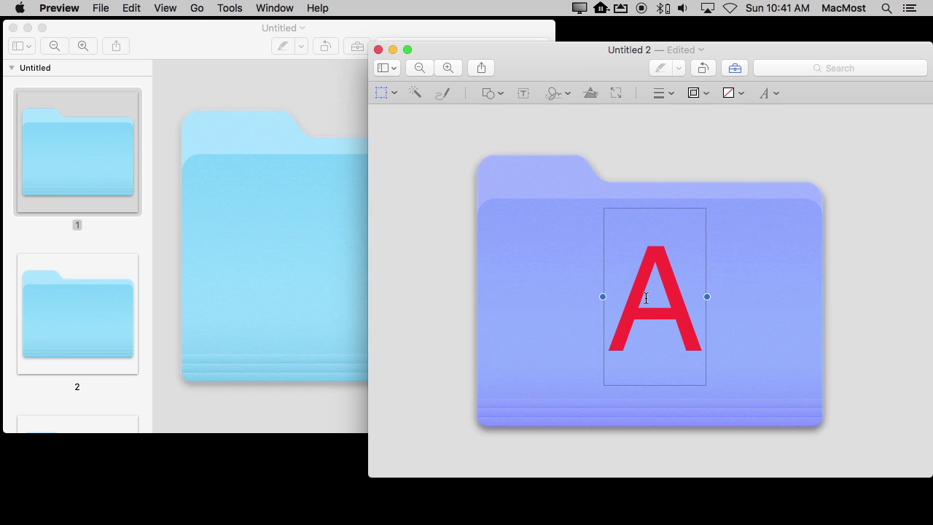
double_click(677, 257)
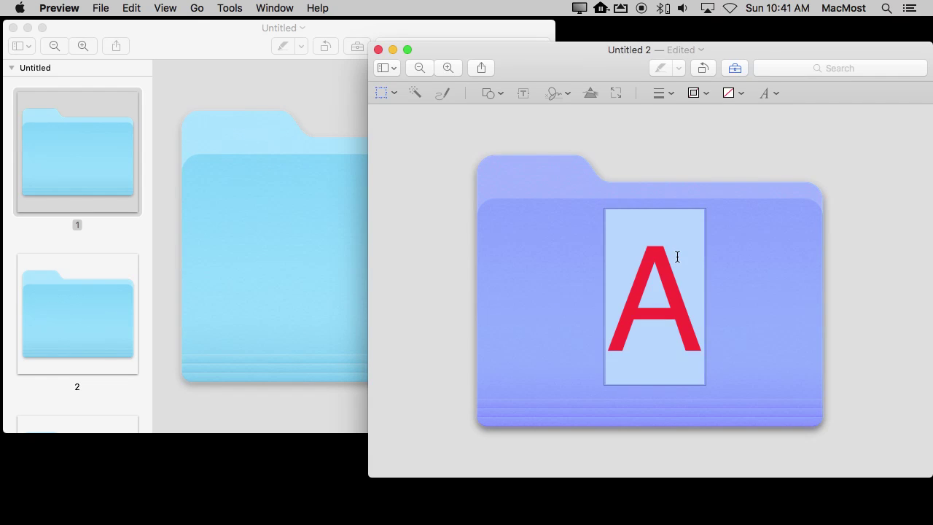
type("B")
left_click(420, 177)
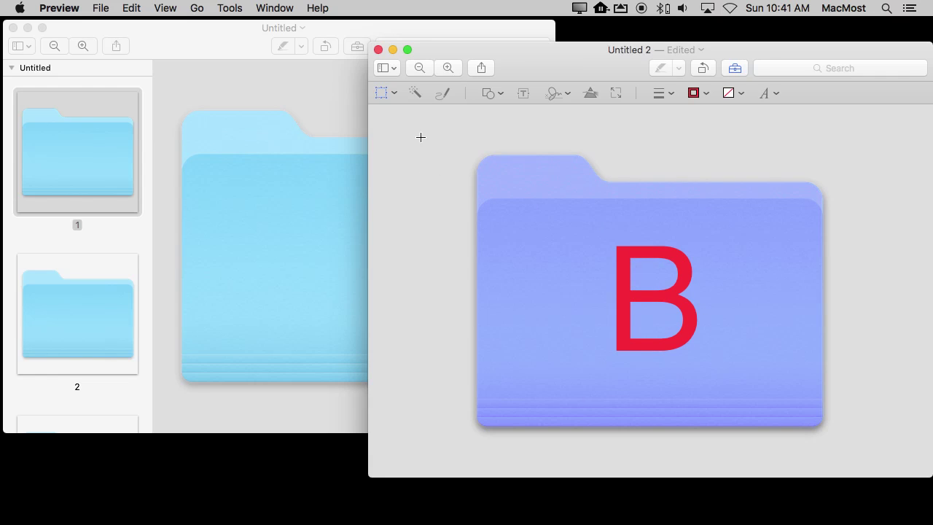
key("super+a")
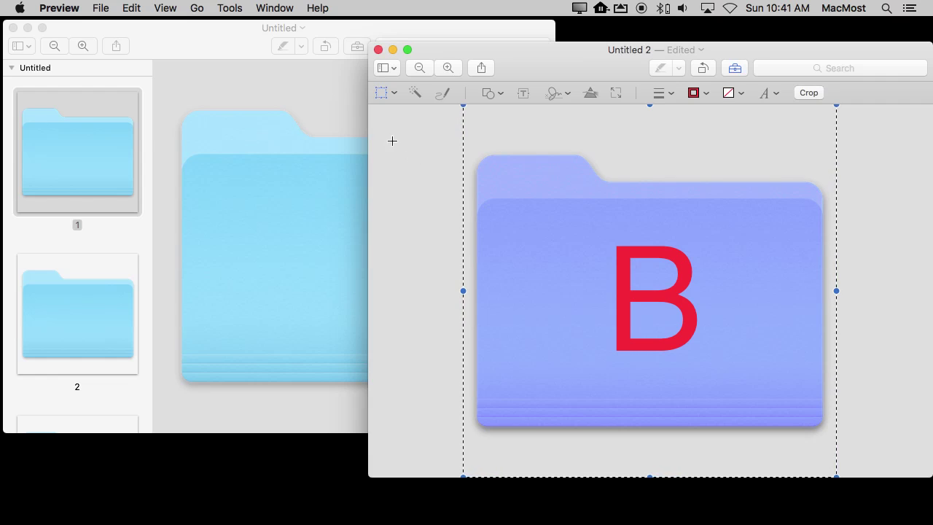
mouse_move(355, 519)
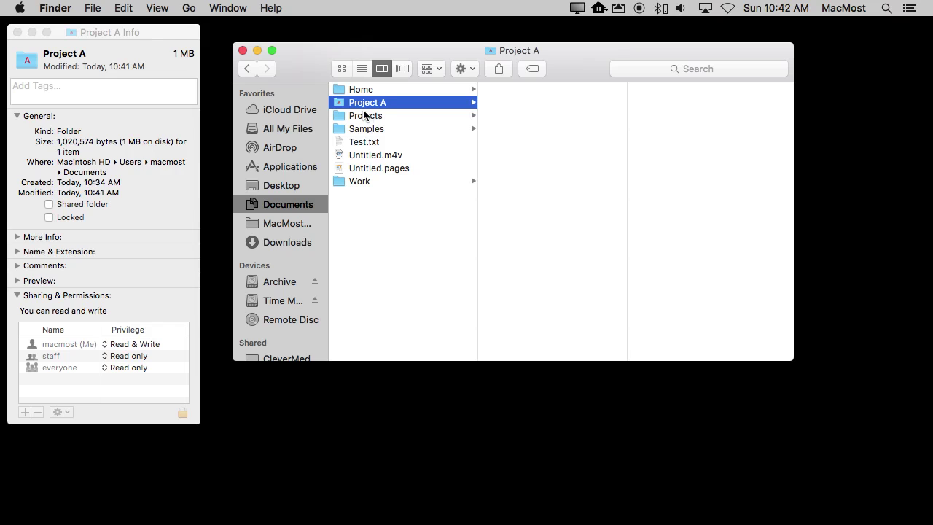
Delete Project A's custom icon in its Info window and return to the Finder window
left_click(33, 71)
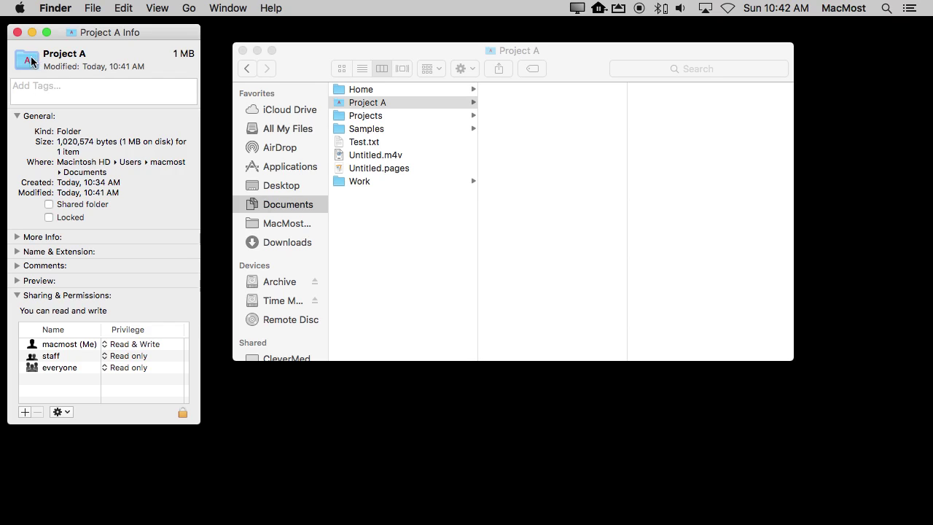
key("BackSpace")
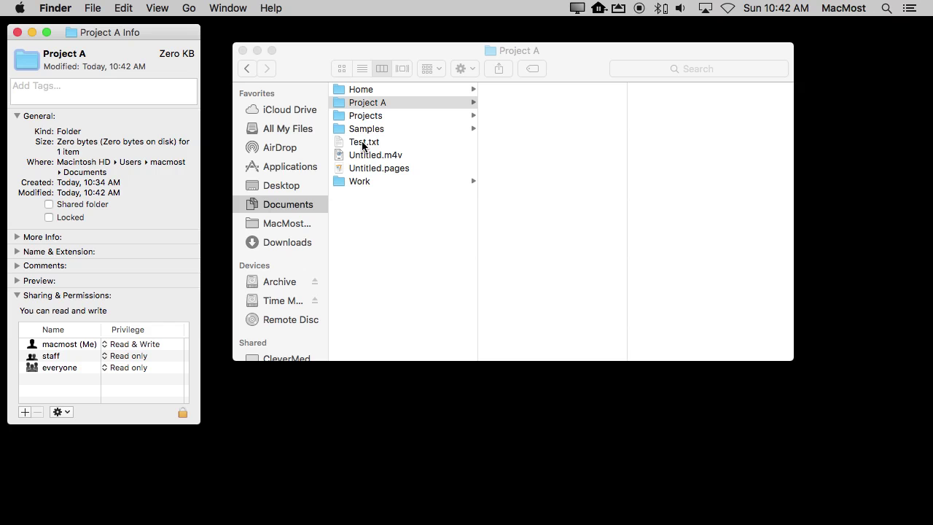
key("super+grave")
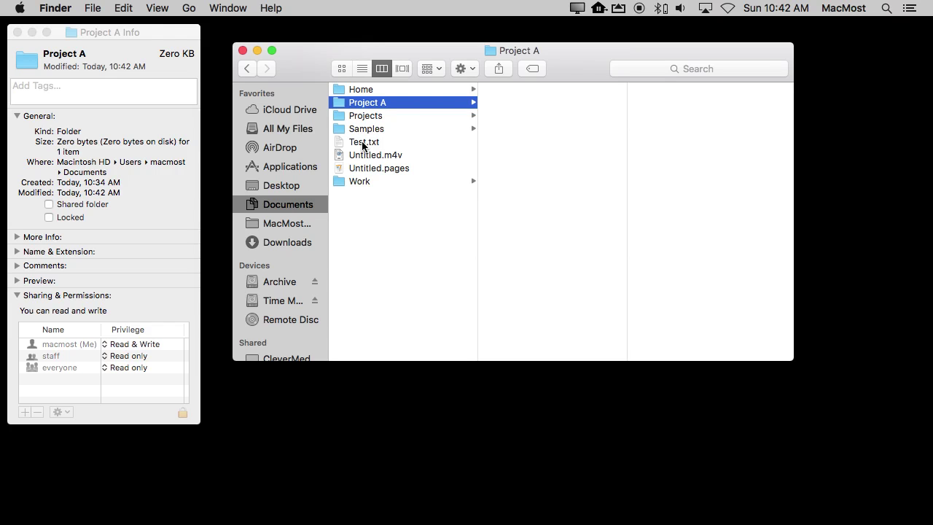
Open the Get Info window for Test.txt and copy its document icon to the clipboard
left_click(362, 145)
key("super+i")
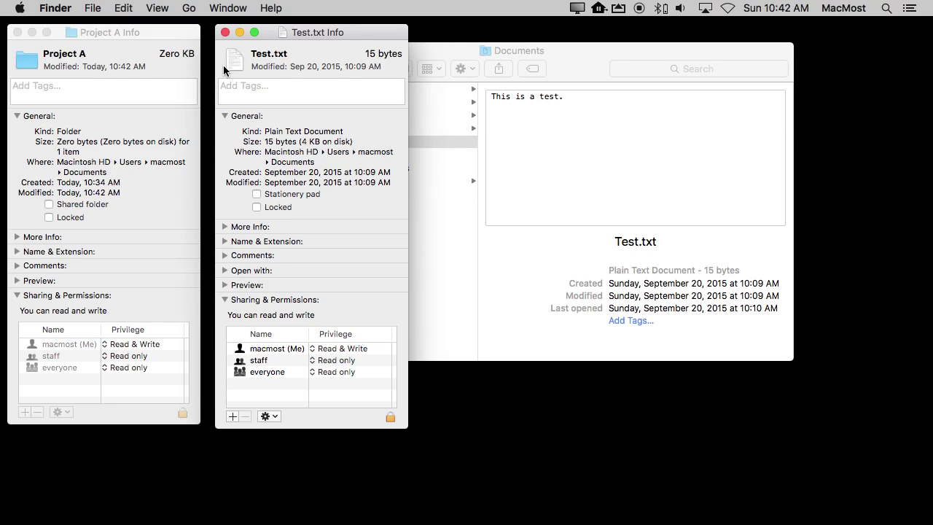
left_click(234, 61)
key("super+c")
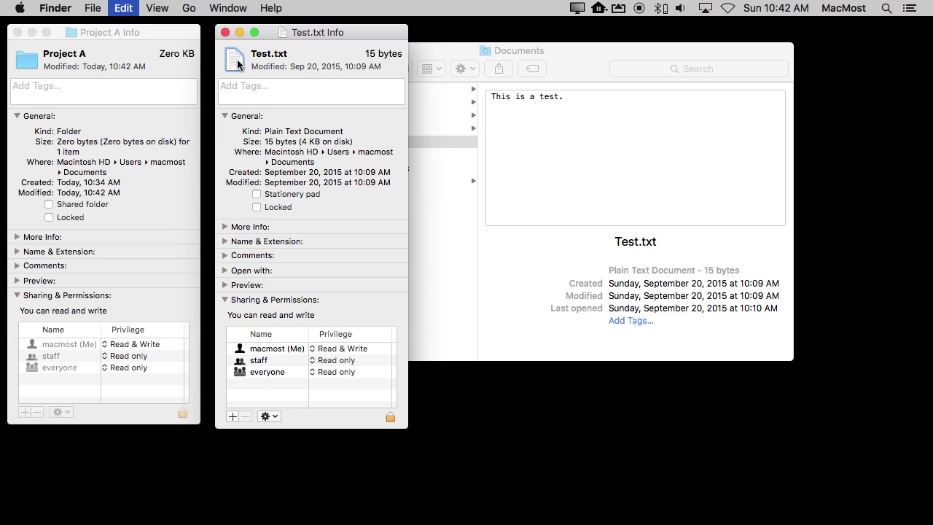